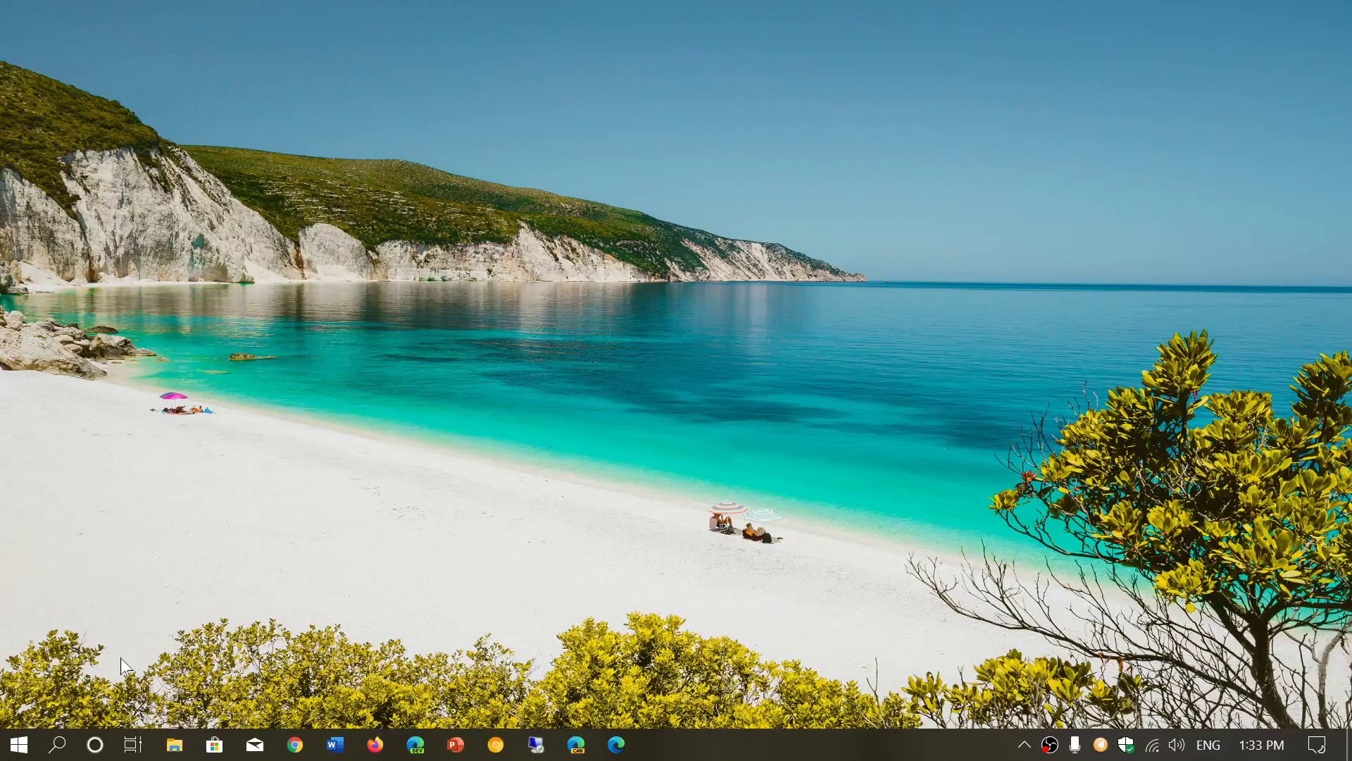
Step: Open Windows Search from the taskbar to search for 'flower'
click(62, 745)
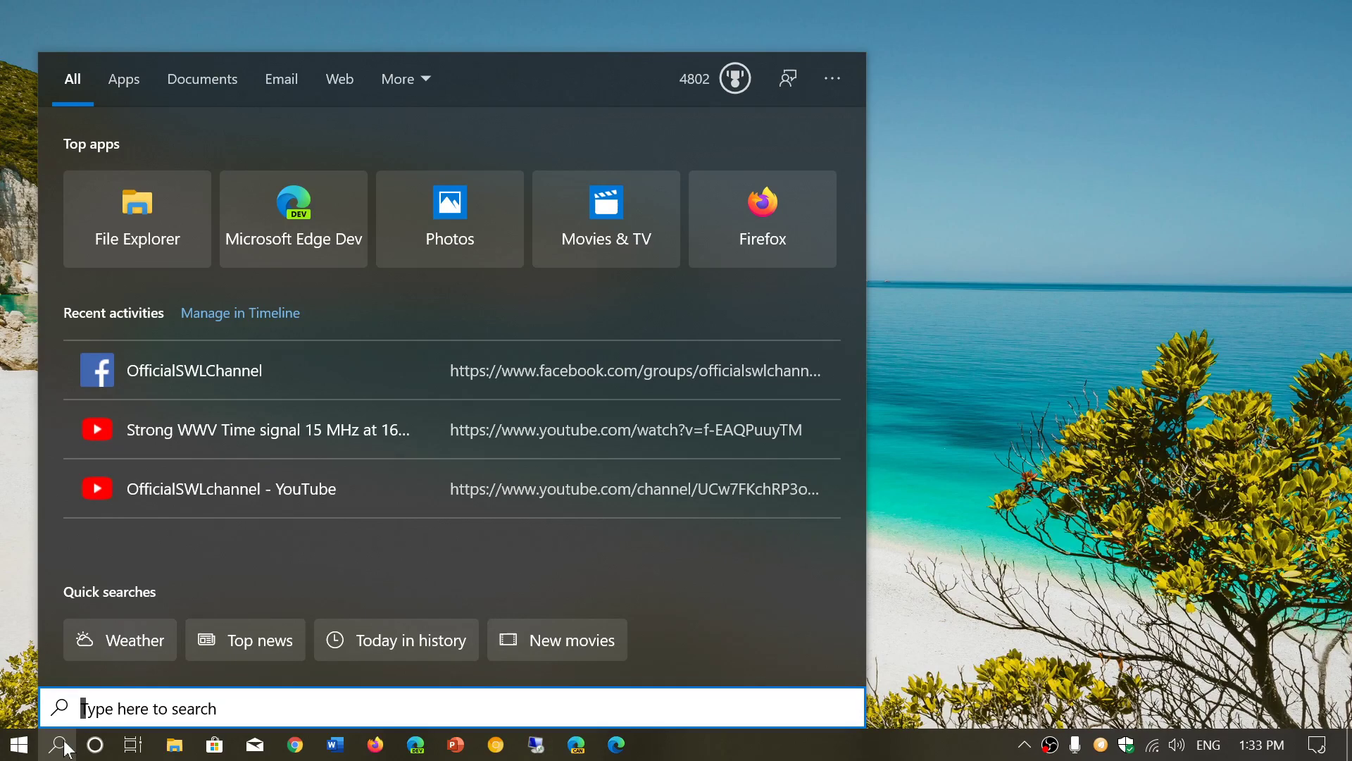
text(flo)
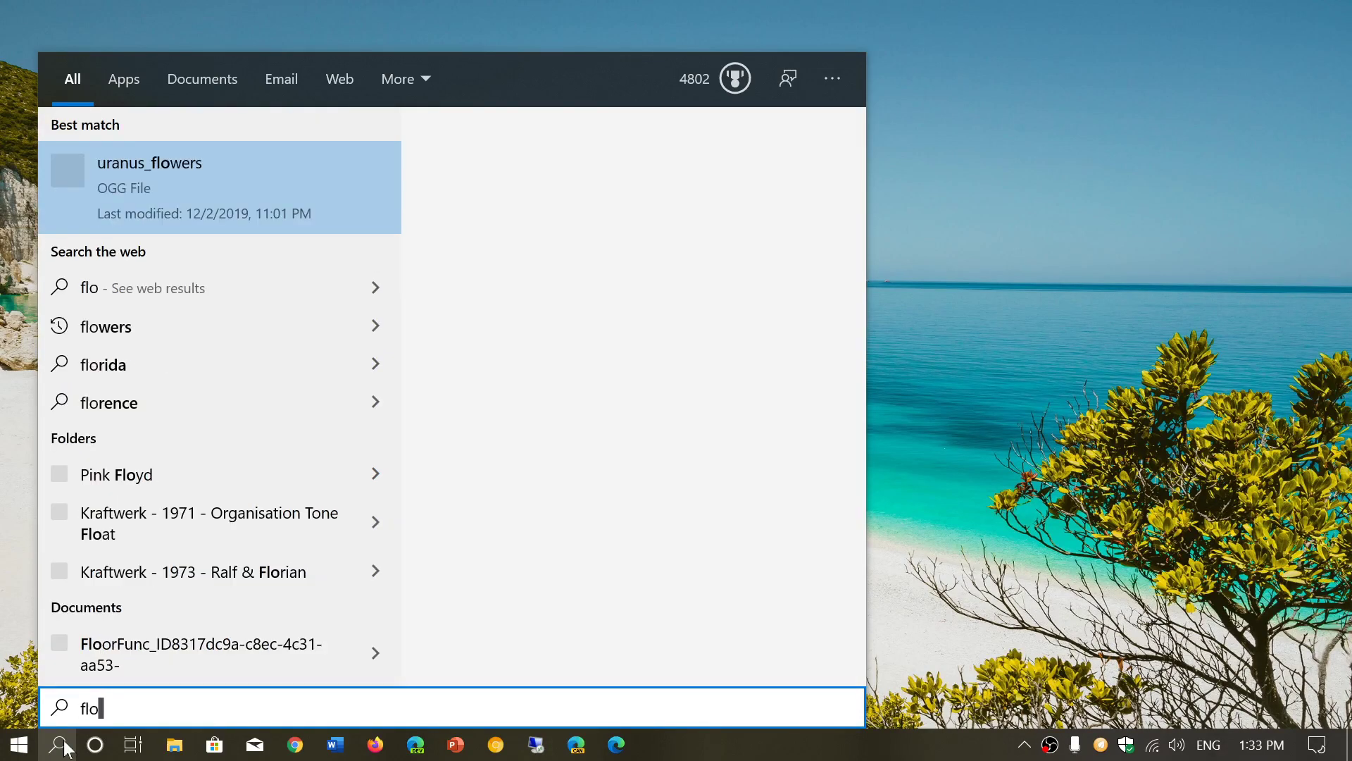
text(wer)
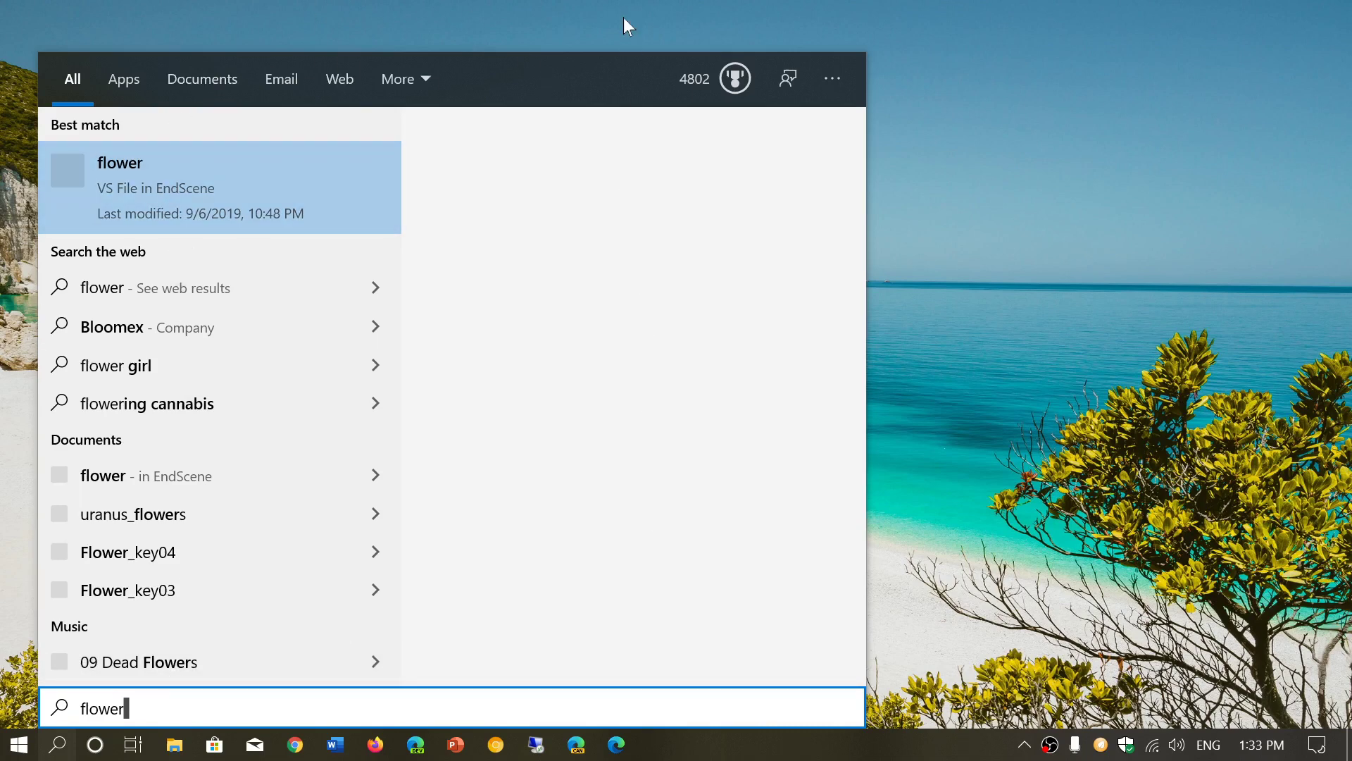
Step: Dismiss the 'flower' search results by clicking on the empty desktop
click(1032, 208)
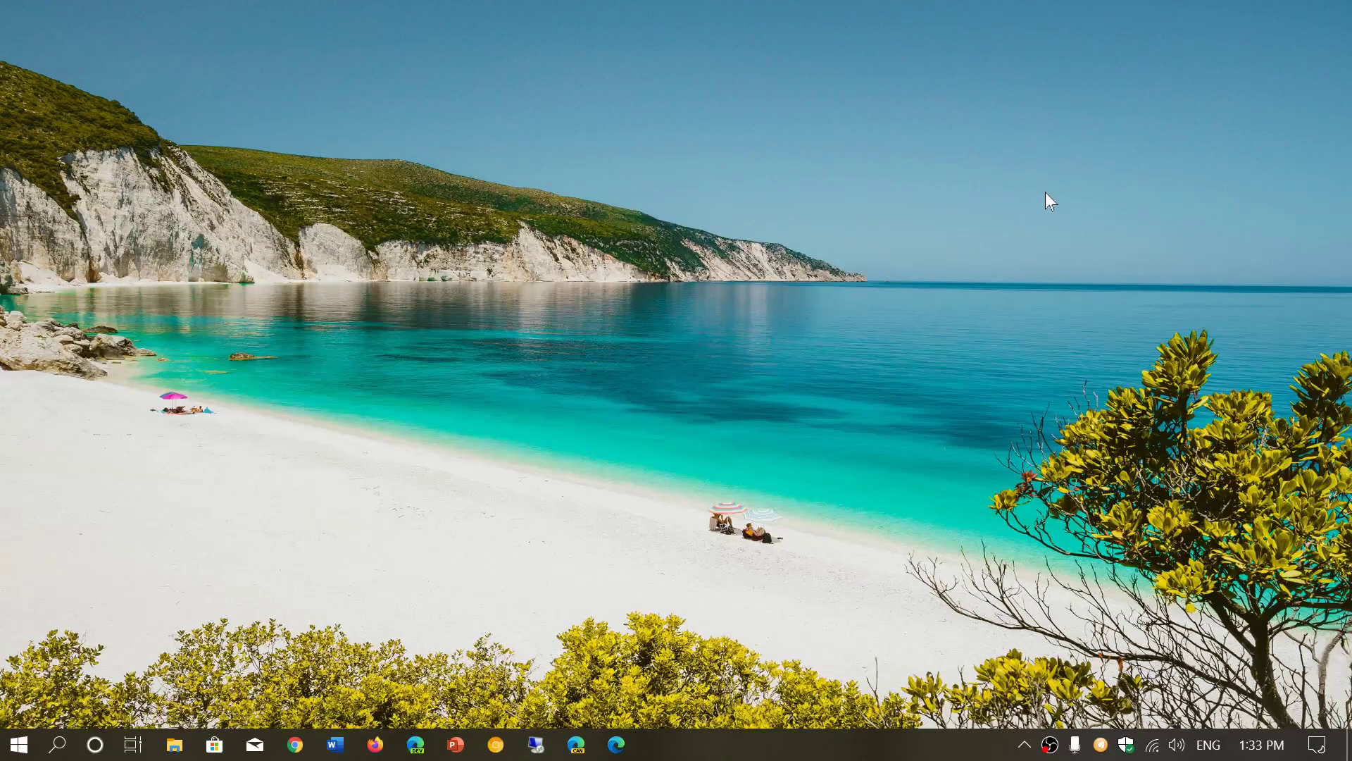